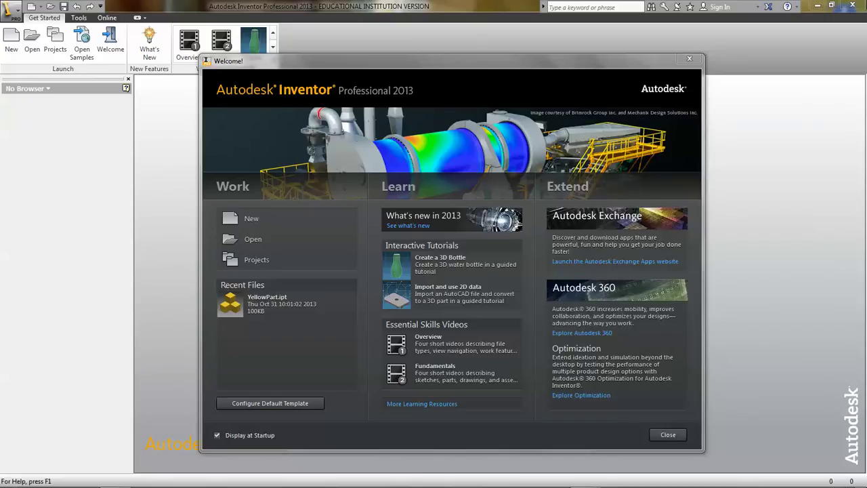
Close the Welcome screen and create a new part from the English Standard (in).ipt template
{"action": "left_click", "coordinate": [218, 436]}
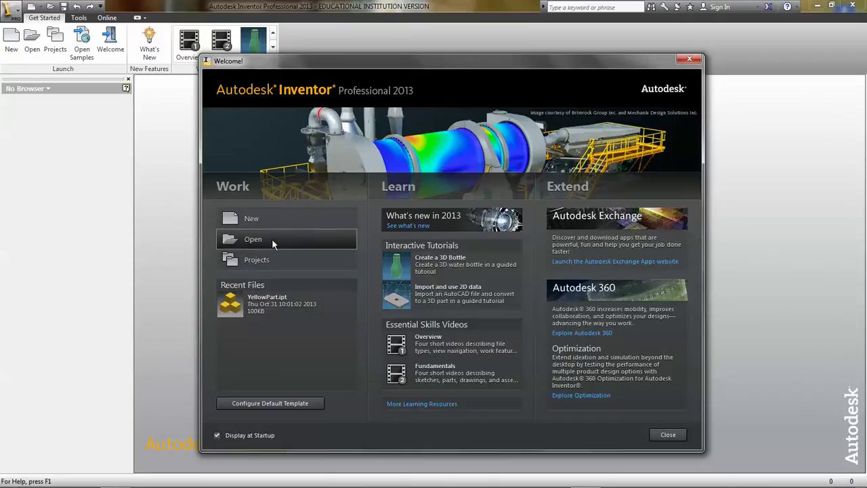
{"action": "left_click", "coordinate": [669, 435]}
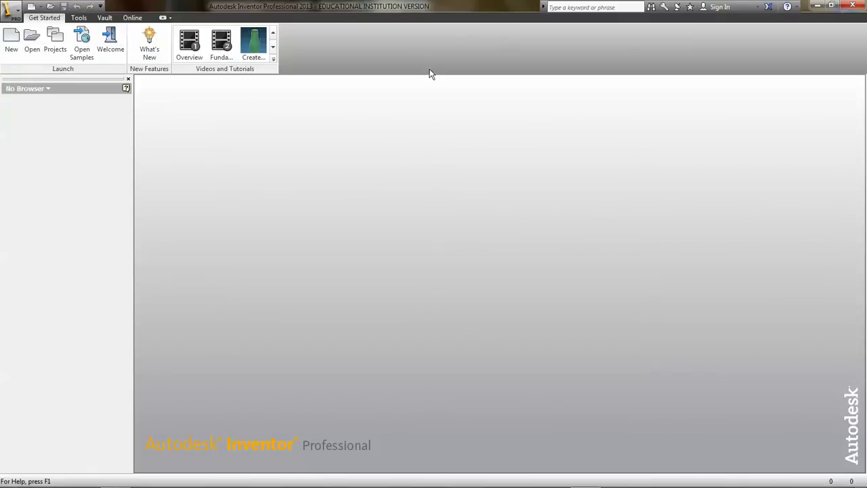
{"action": "left_click", "coordinate": [18, 50]}
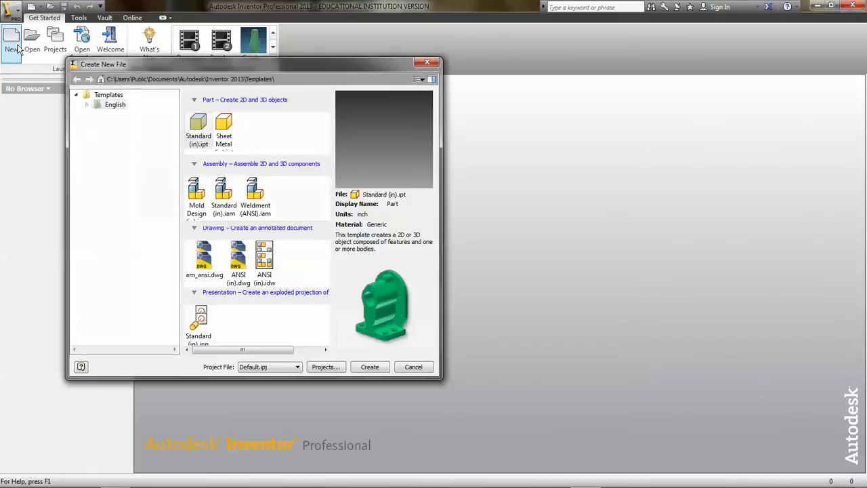
{"action": "left_click_drag", "start_coordinate": [276, 66], "coordinate": [440, 80]}
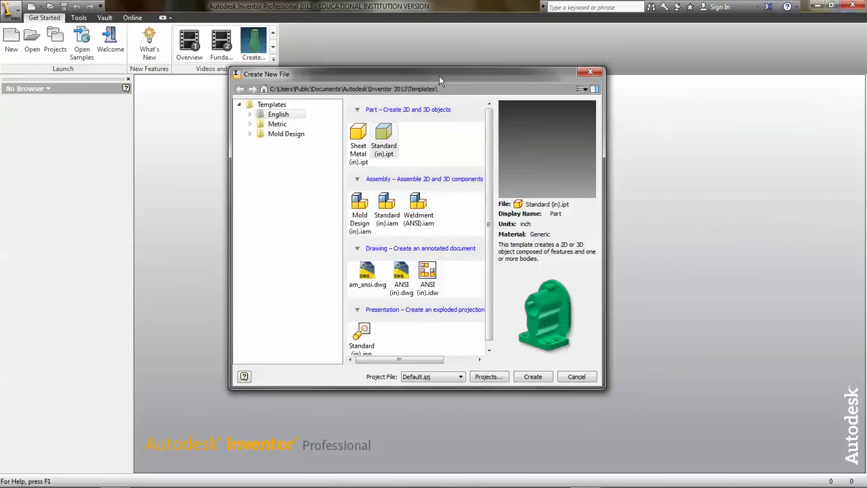
{"action": "left_click", "coordinate": [266, 115]}
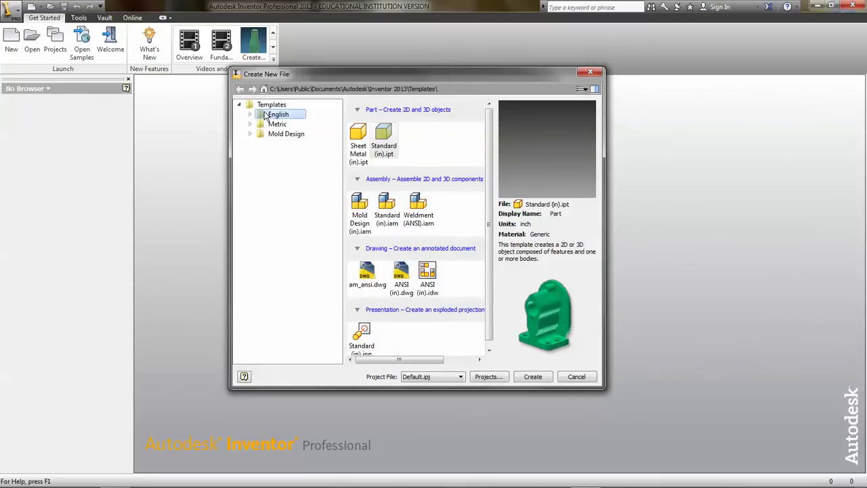
{"action": "left_click", "coordinate": [384, 140]}
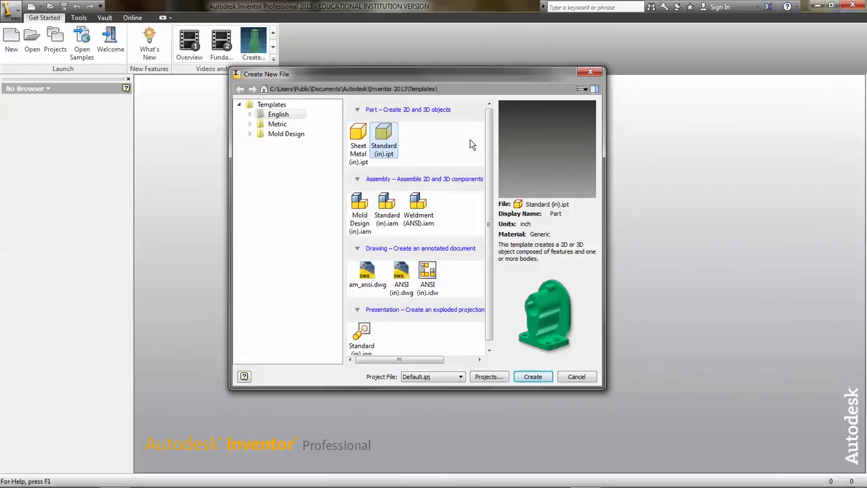
{"action": "left_click", "coordinate": [539, 377]}
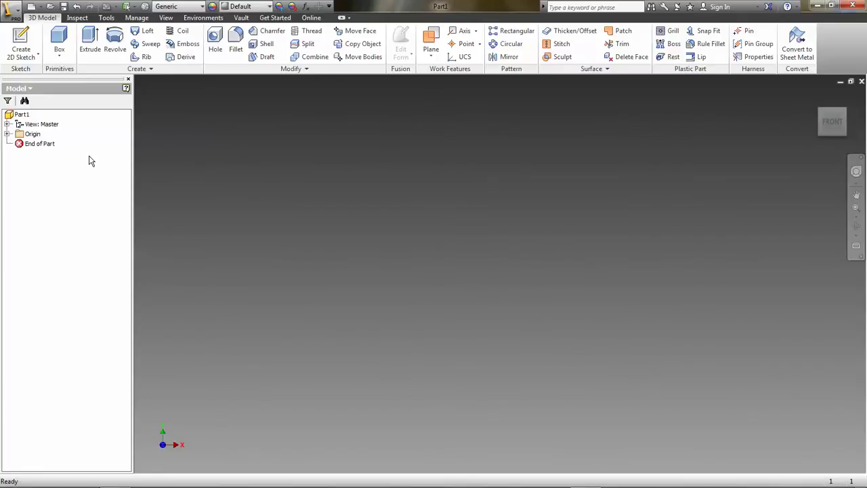
Create a new 2D sketch on the XY Plane of Part1
{"action": "left_click", "coordinate": [21, 44]}
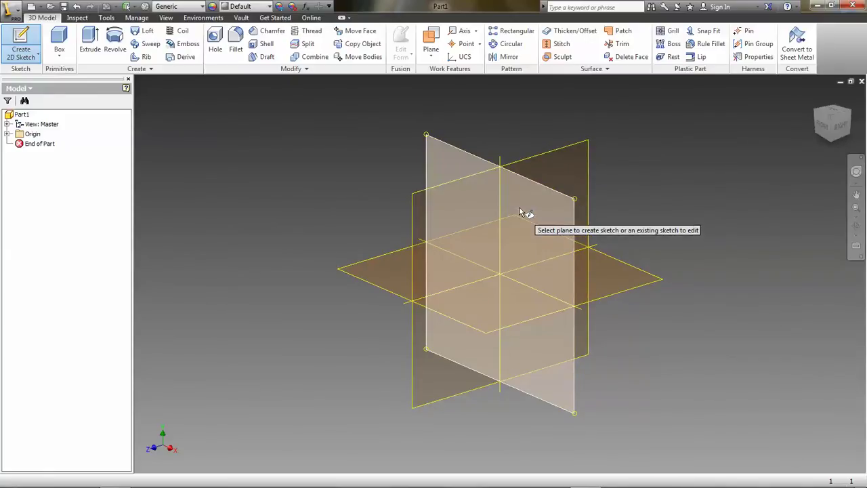
{"action": "mouse_move", "coordinate": [521, 212]}
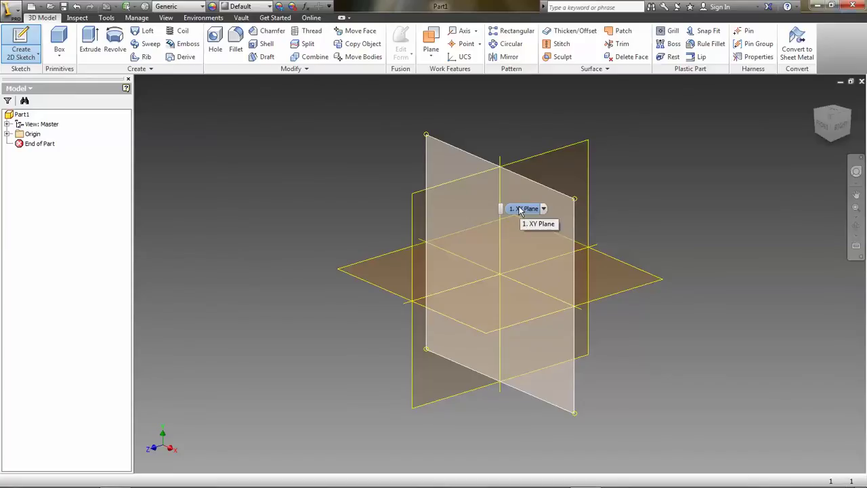
{"action": "left_click", "coordinate": [523, 209]}
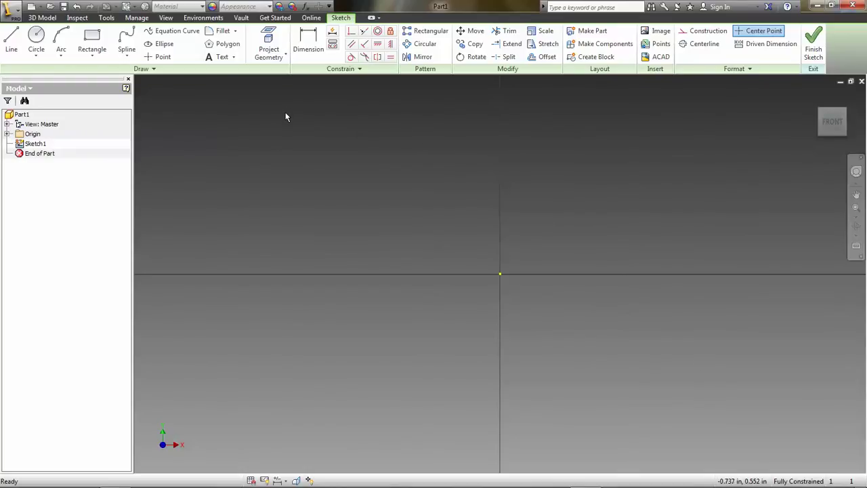
Start a rectangle with its first corner at X 0, Y 0
{"action": "left_click", "coordinate": [93, 41]}
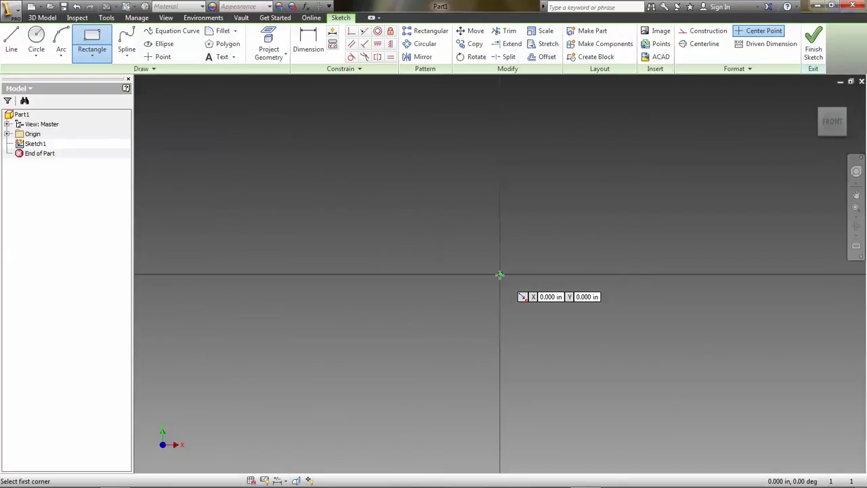
{"action": "key", "text": "Tab"}
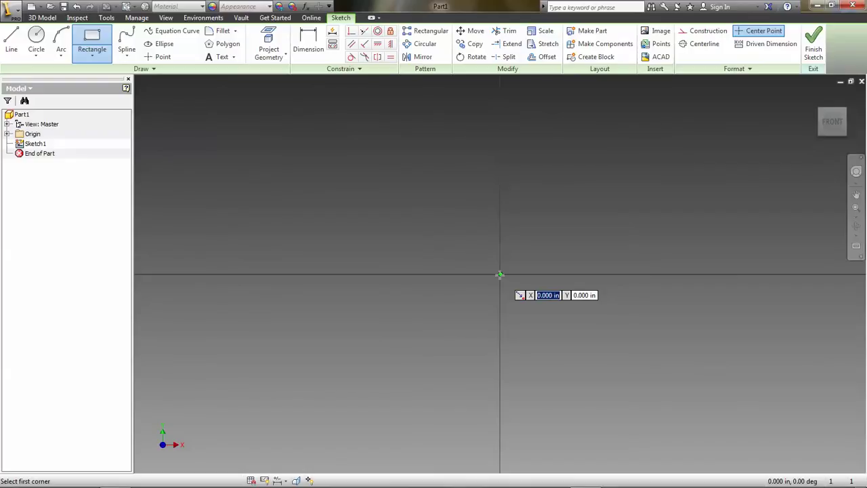
{"action": "type", "text": "0"}
{"action": "key", "text": "Tab"}
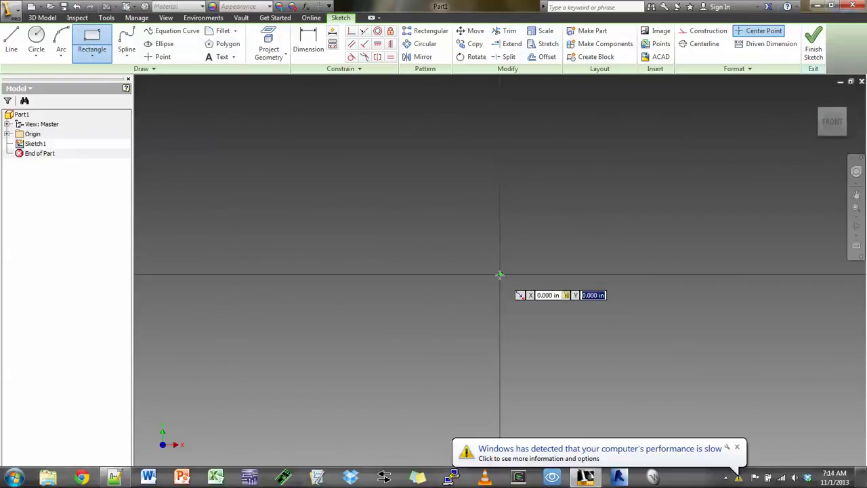
{"action": "type", "text": "0"}
{"action": "key", "text": "Tab"}
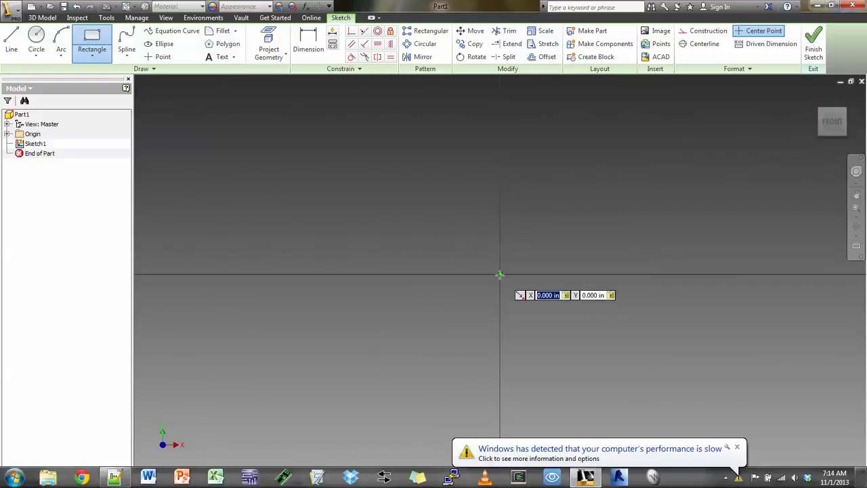
{"action": "key", "text": "Return"}
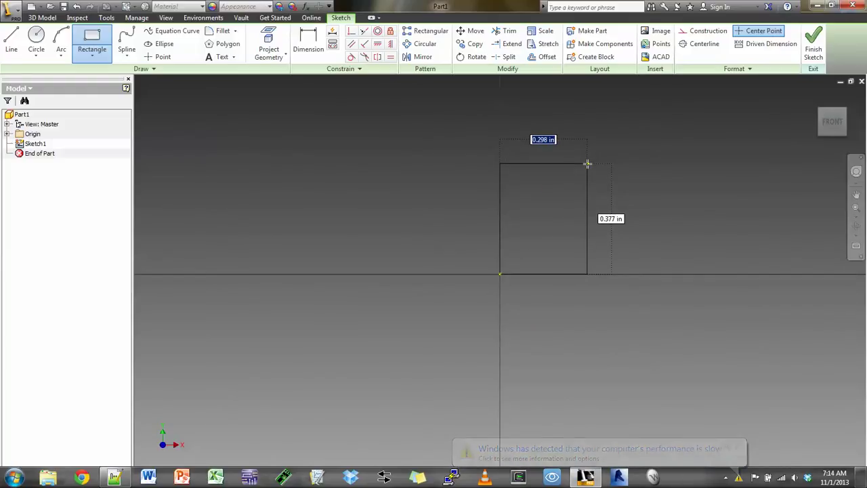
Make the rectangle 0.75 in wide by 0.75 in high, place it, and finish the sketch
{"action": "type", "text": ".75"}
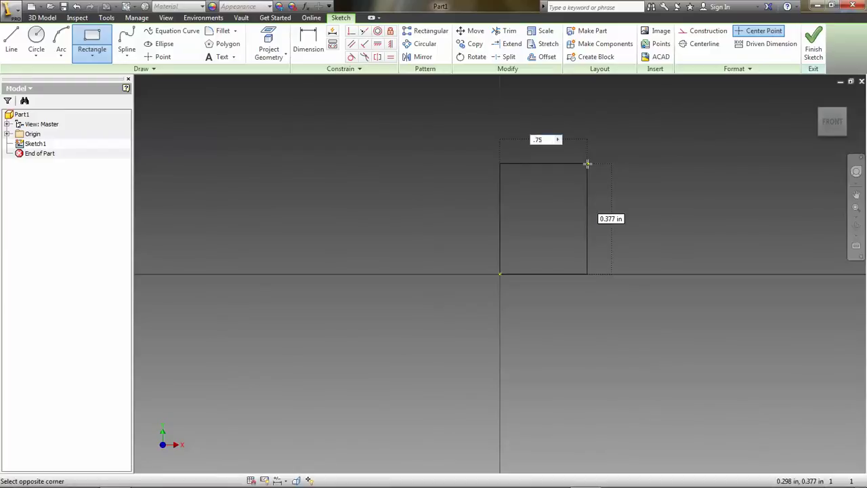
{"action": "key", "text": "Tab"}
{"action": "type", "text": ".75"}
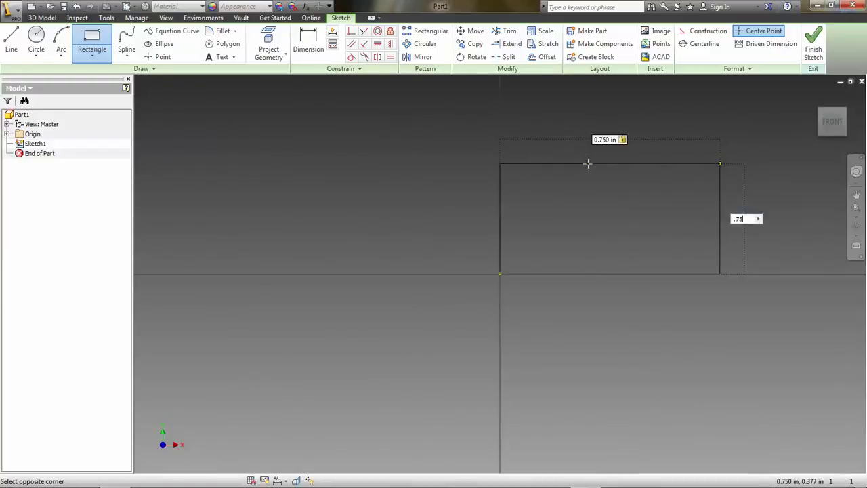
{"action": "key", "text": "Tab"}
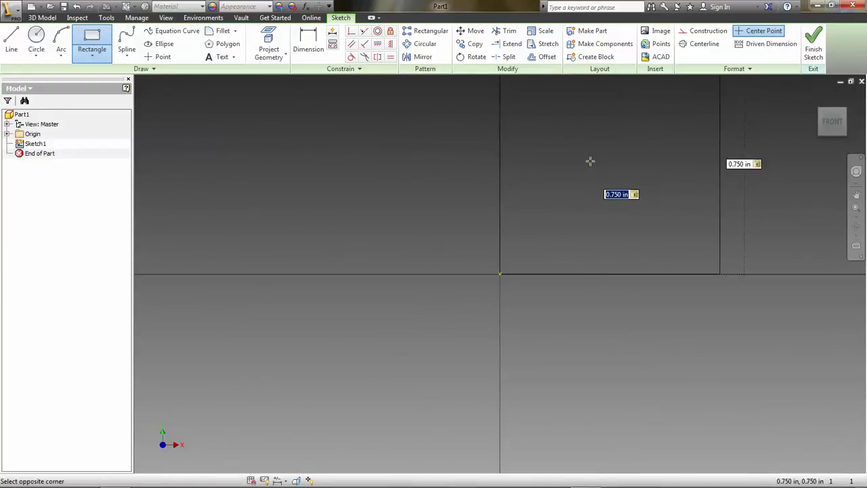
{"action": "mouse_move", "coordinate": [612, 133]}
{"action": "middle_mouse_down"}
{"action": "mouse_move", "coordinate": [522, 231]}
{"action": "mouse_move", "coordinate": [359, 330]}
{"action": "middle_mouse_up"}
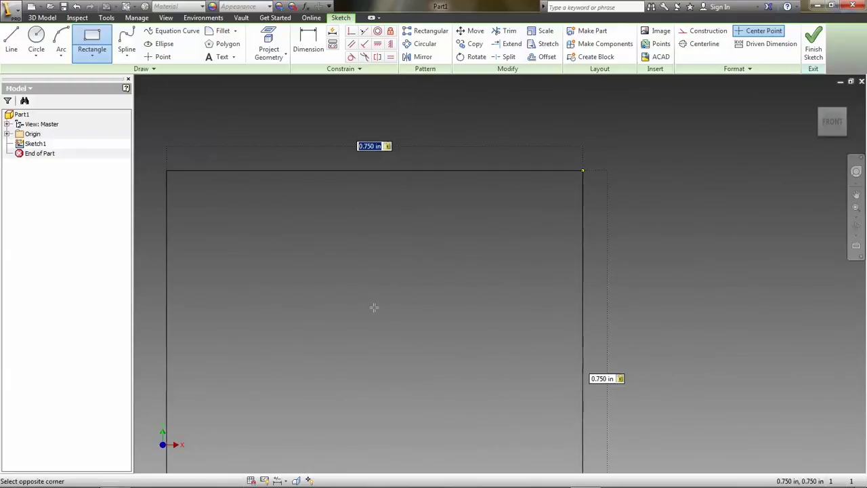
{"action": "middle_click_drag", "start_coordinate": [400, 274], "coordinate": [465, 209]}
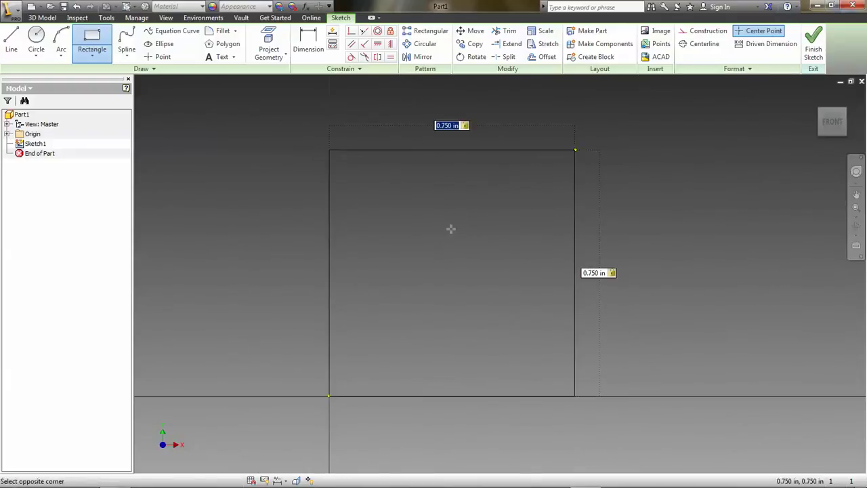
{"action": "left_click", "coordinate": [615, 181]}
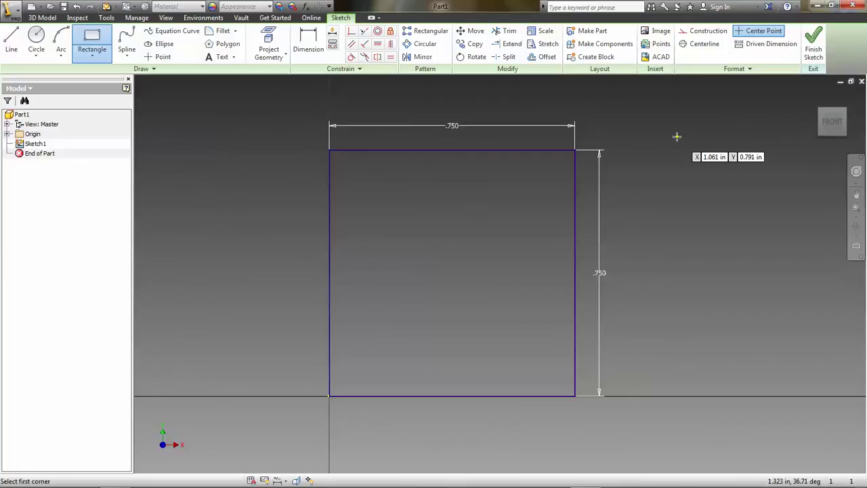
{"action": "left_click", "coordinate": [815, 48]}
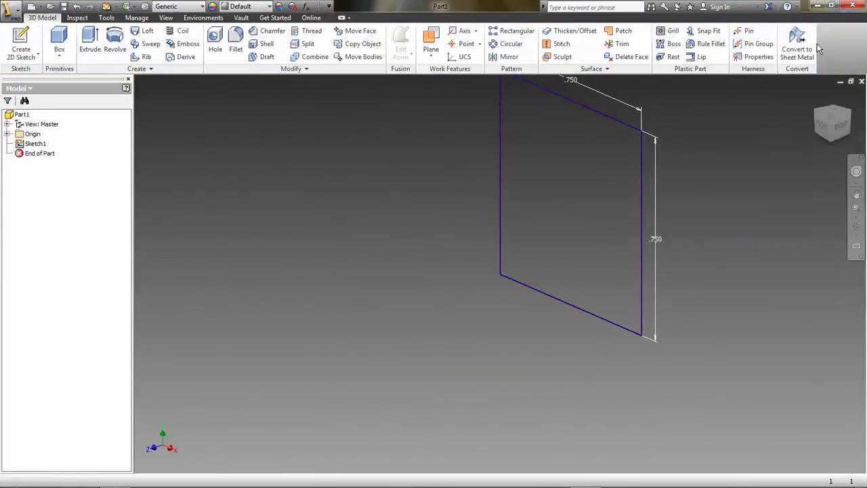
Extrude the square 0.75 in in Direction 1 after previewing the other direction options
{"action": "middle_click_drag", "start_coordinate": [724, 135], "coordinate": [678, 171]}
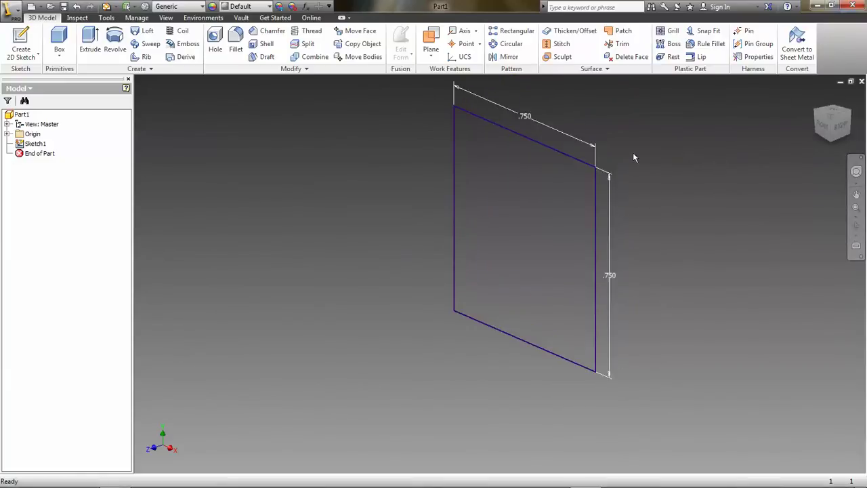
{"action": "left_click", "coordinate": [93, 38]}
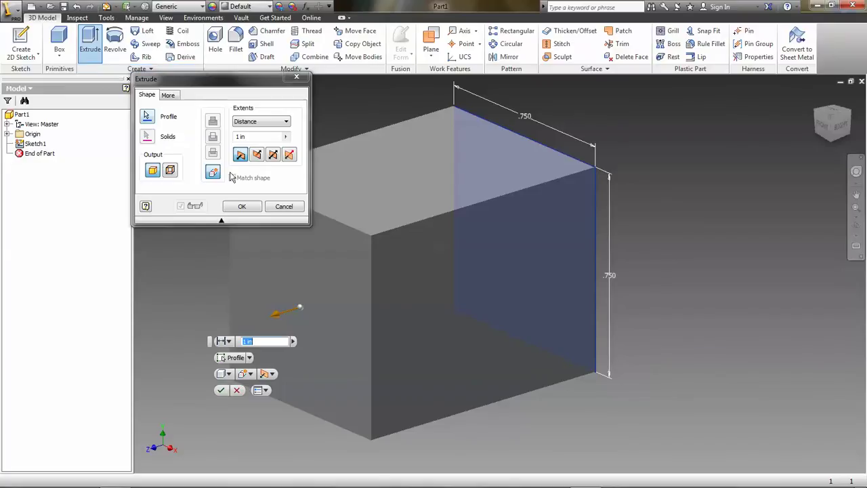
{"action": "left_click", "coordinate": [254, 136]}
{"action": "key", "text": "BackSpace"}
{"action": "key", "text": "BackSpace"}
{"action": "key", "text": "BackSpace"}
{"action": "key", "text": "BackSpace"}
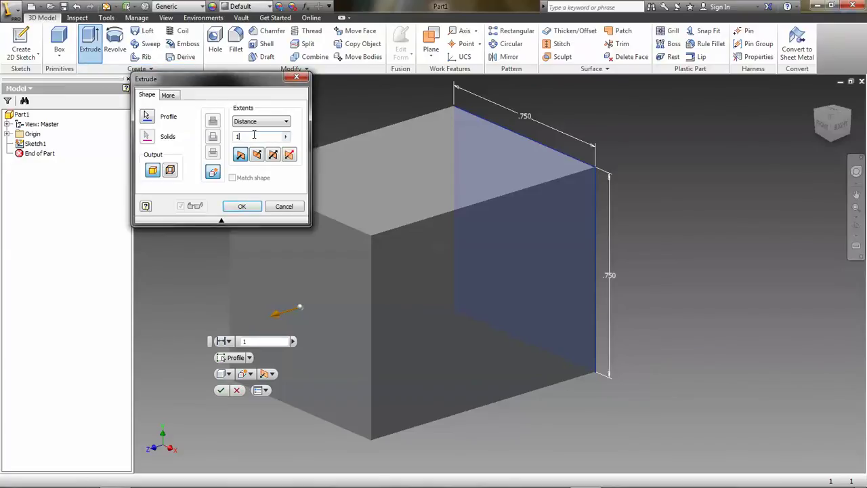
{"action": "type", "text": ".75"}
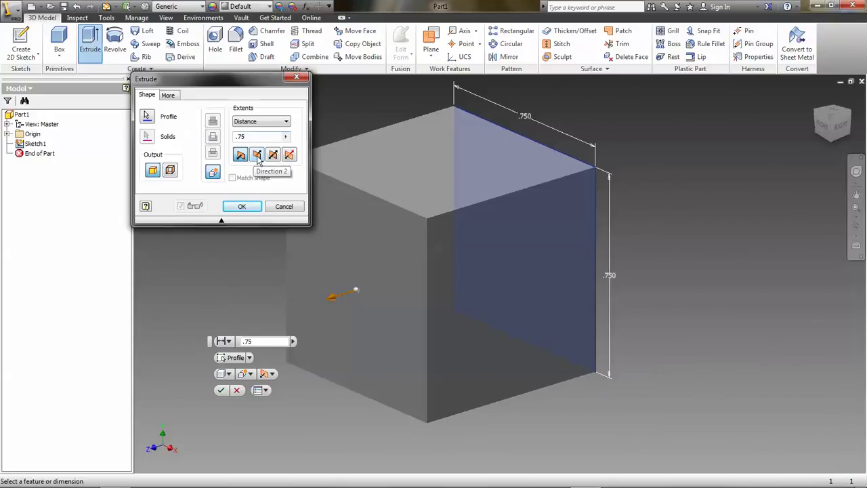
{"action": "left_click", "coordinate": [257, 155]}
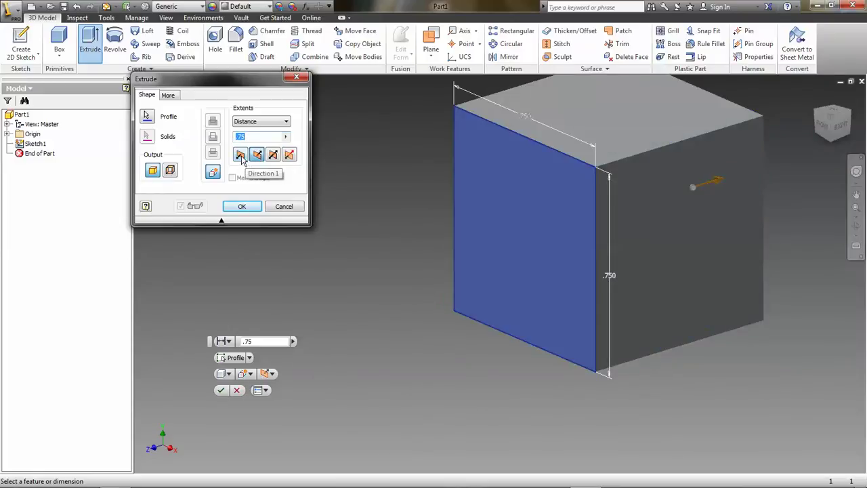
{"action": "left_click", "coordinate": [274, 156]}
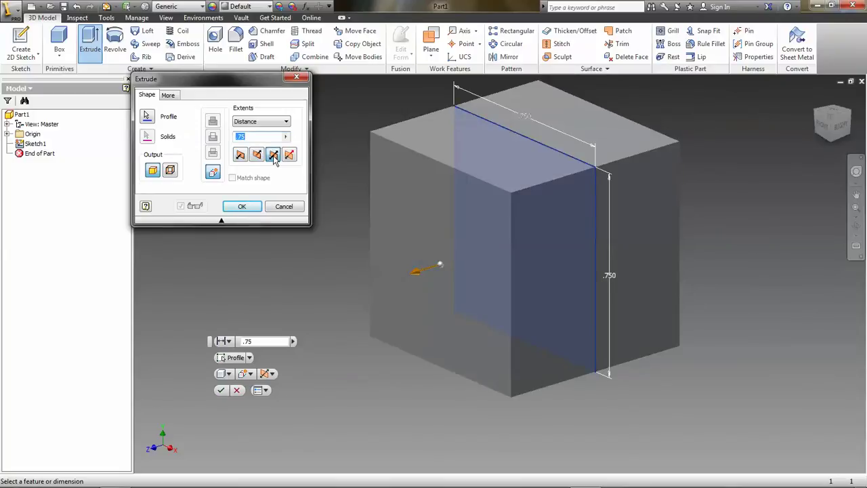
{"action": "left_click", "coordinate": [290, 155]}
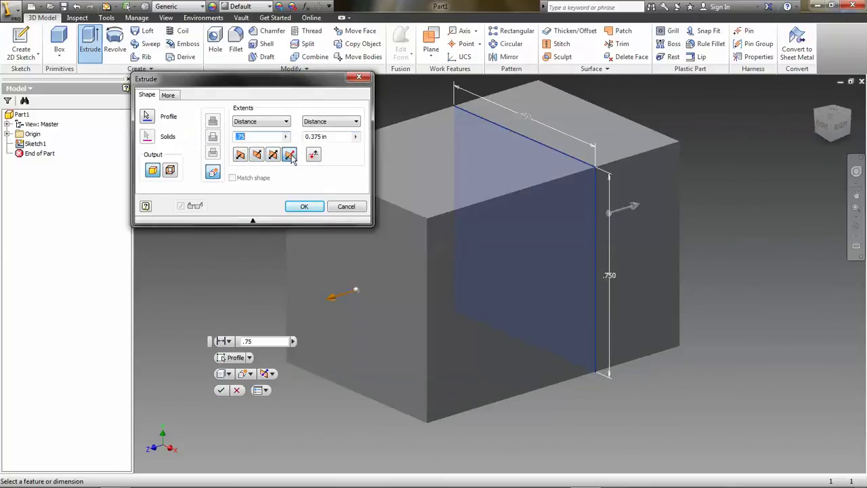
{"action": "left_click", "coordinate": [239, 157]}
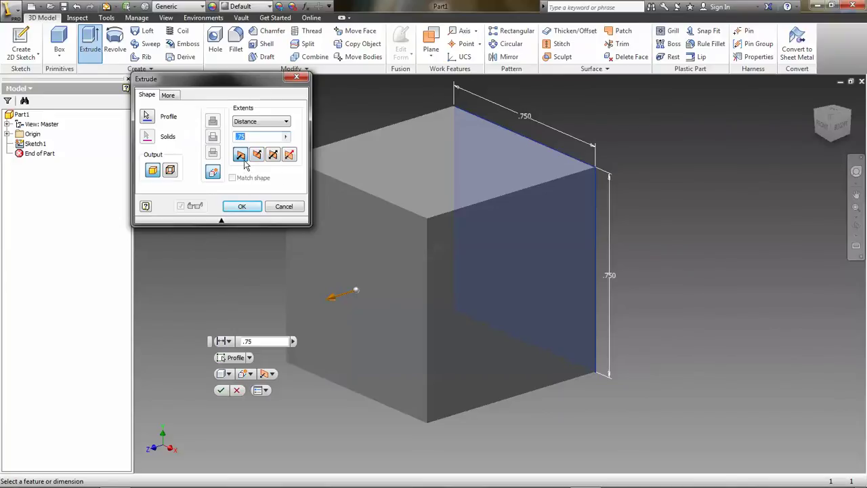
{"action": "left_click", "coordinate": [242, 207]}
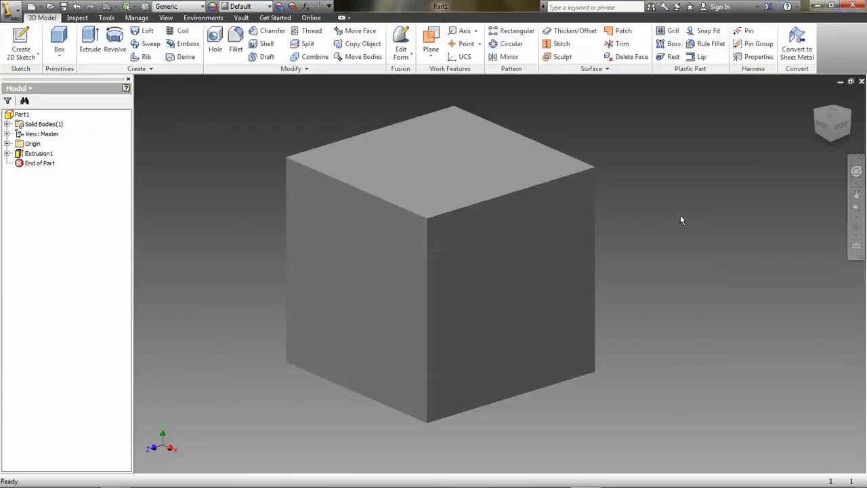
Zoom and pan around the cube, leaving it smaller and right of centre
{"action": "scroll", "coordinate": [681, 216], "scroll_direction": "up", "scroll_amount": 3}
{"action": "scroll", "coordinate": [681, 216], "scroll_direction": "down", "scroll_amount": 6}
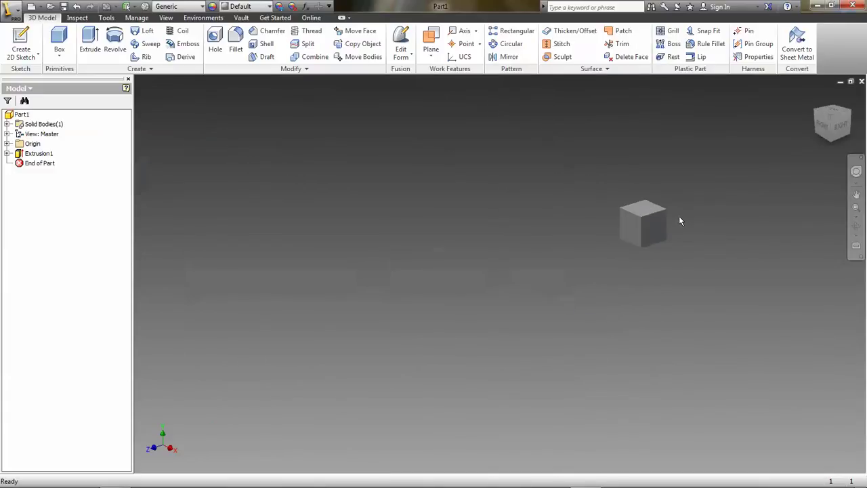
{"action": "scroll", "coordinate": [531, 251], "scroll_direction": "up", "scroll_amount": 6}
{"action": "scroll", "coordinate": [531, 250], "scroll_direction": "down", "scroll_amount": 6}
{"action": "scroll", "coordinate": [540, 245], "scroll_direction": "up", "scroll_amount": 4}
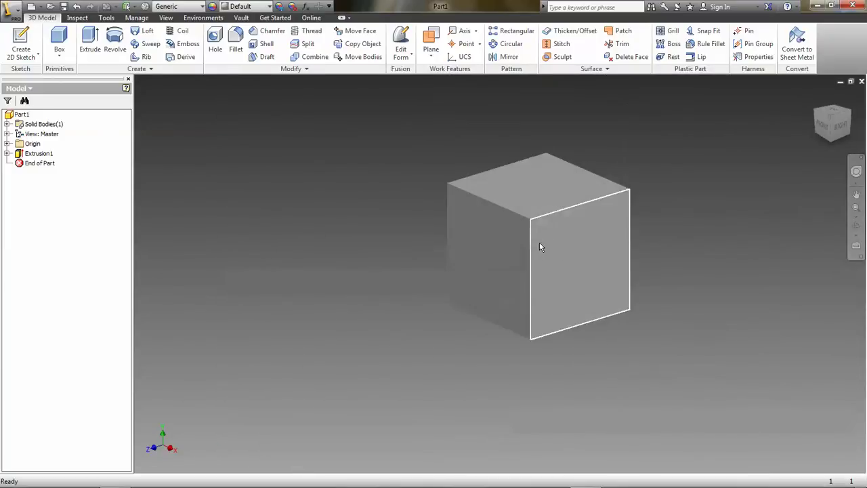
{"action": "scroll", "coordinate": [539, 242], "scroll_direction": "up", "scroll_amount": 2}
{"action": "scroll", "coordinate": [540, 242], "scroll_direction": "down", "scroll_amount": 1}
{"action": "scroll", "coordinate": [539, 242], "scroll_direction": "up", "scroll_amount": 2}
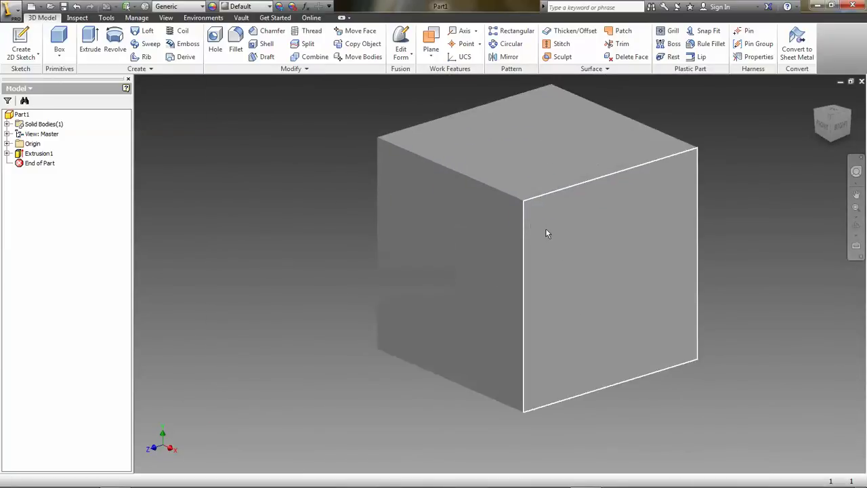
{"action": "middle_click_drag", "start_coordinate": [559, 199], "coordinate": [459, 209]}
{"action": "scroll", "coordinate": [463, 285], "scroll_direction": "down", "scroll_amount": 2}
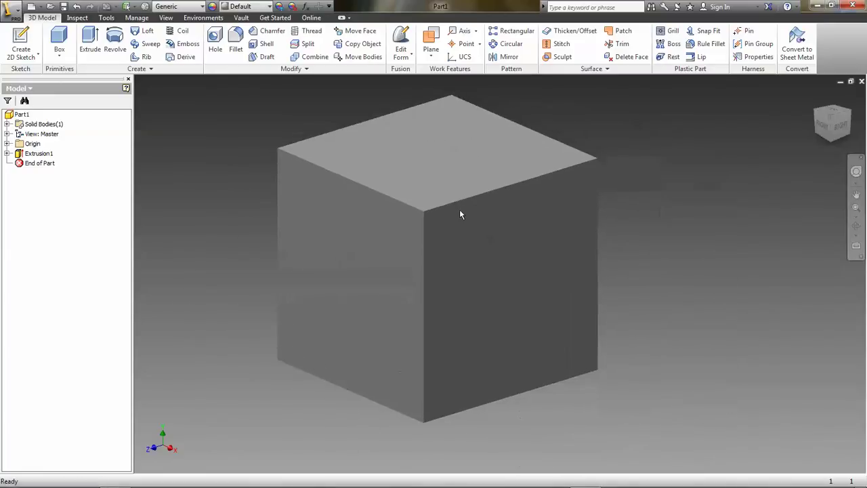
{"action": "scroll", "coordinate": [454, 224], "scroll_direction": "down", "scroll_amount": 1}
{"action": "scroll", "coordinate": [452, 225], "scroll_direction": "down", "scroll_amount": 2}
{"action": "middle_click_drag", "start_coordinate": [407, 233], "coordinate": [471, 248]}
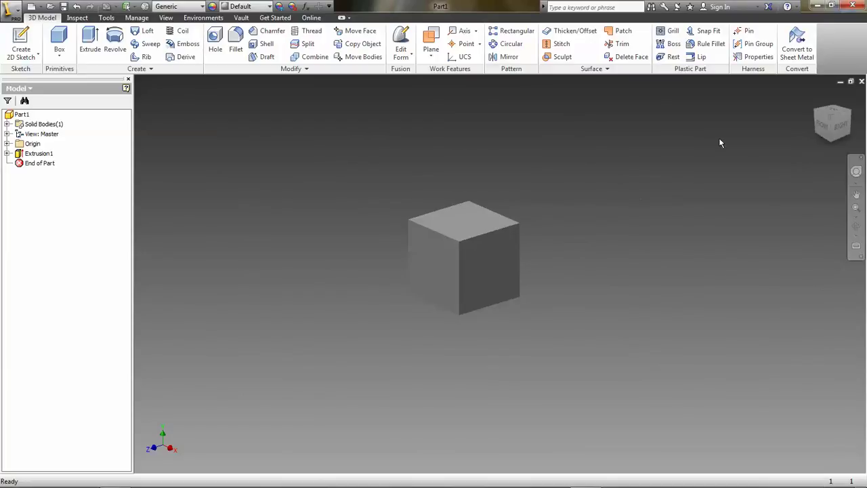
{"action": "scroll", "coordinate": [752, 122], "scroll_direction": "down", "scroll_amount": 3}
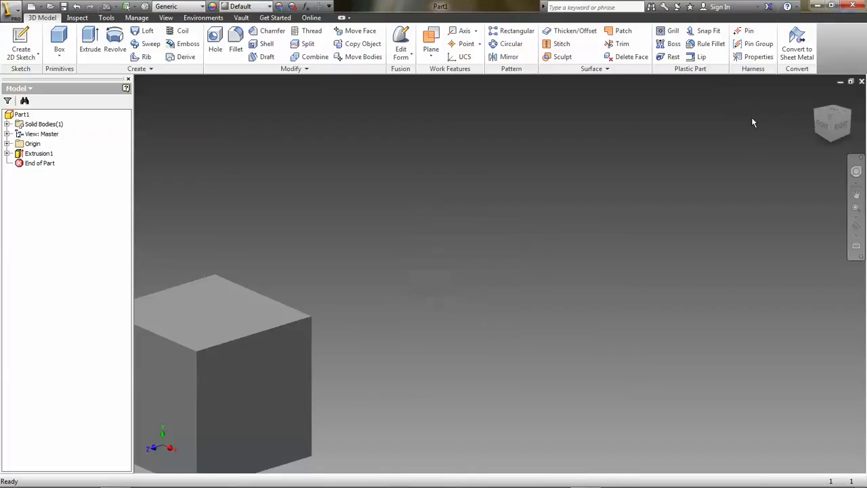
{"action": "scroll", "coordinate": [753, 123], "scroll_direction": "down", "scroll_amount": 3}
{"action": "scroll", "coordinate": [752, 123], "scroll_direction": "up", "scroll_amount": 5}
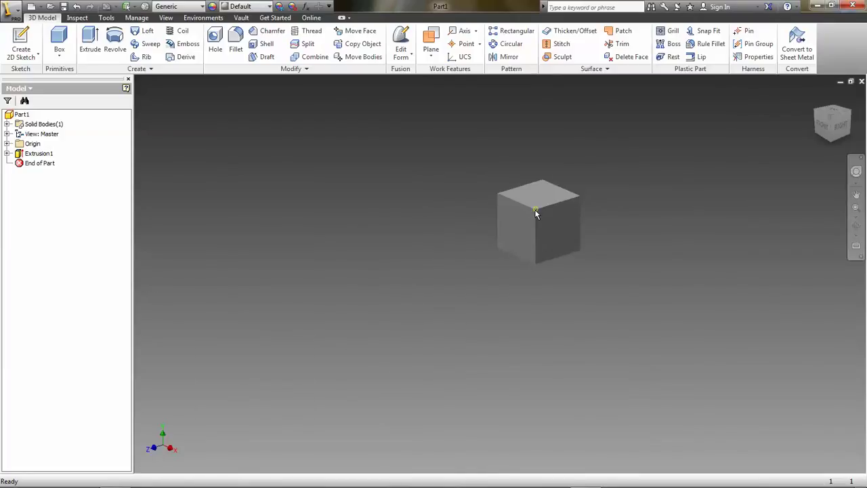
{"action": "scroll", "coordinate": [536, 214], "scroll_direction": "down", "scroll_amount": 5}
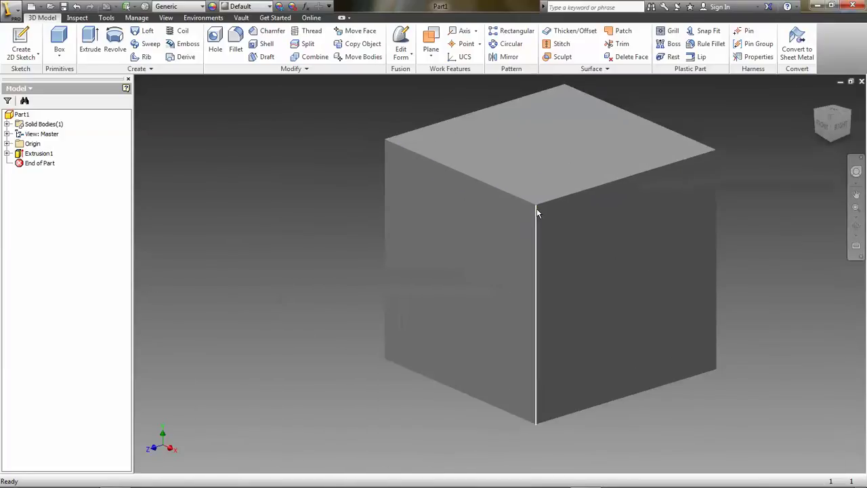
{"action": "scroll", "coordinate": [537, 213], "scroll_direction": "up", "scroll_amount": 2}
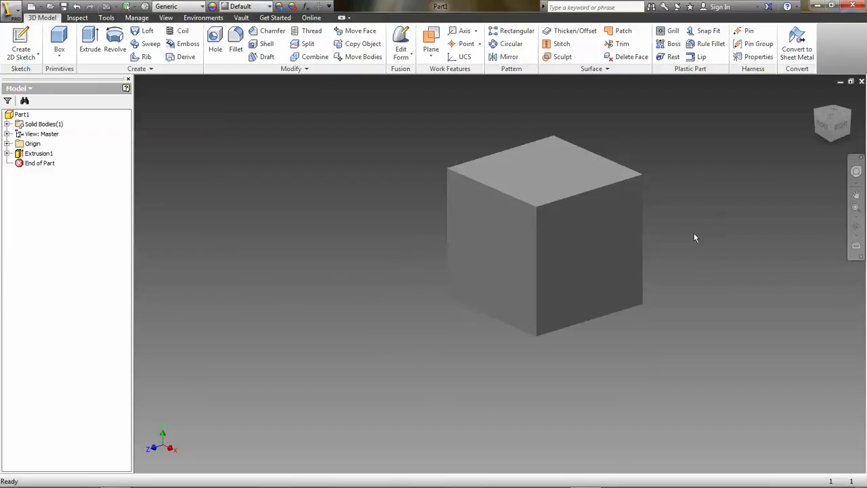
Free orbit with F4 to tilt the cube to an oblique angle
{"action": "key", "text": "F4"}
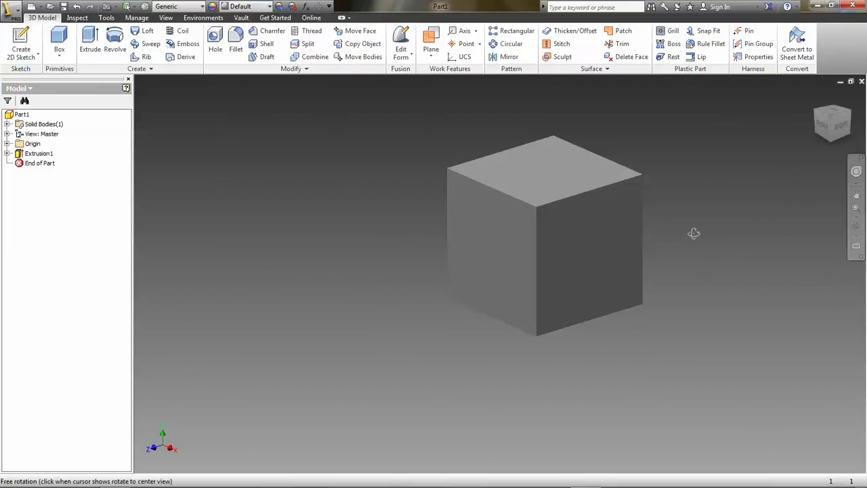
{"action": "left_click_drag", "start_coordinate": [693, 234], "coordinate": [657, 347]}
{"action": "key", "text": "Escape"}
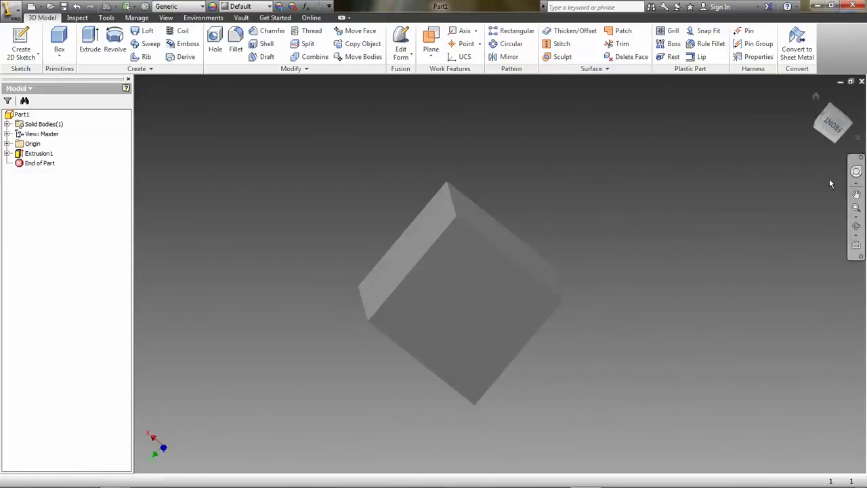
Use the ViewCube to view the cube from back-left, bottom and back-bottom, then return Home
{"action": "left_click", "coordinate": [817, 98]}
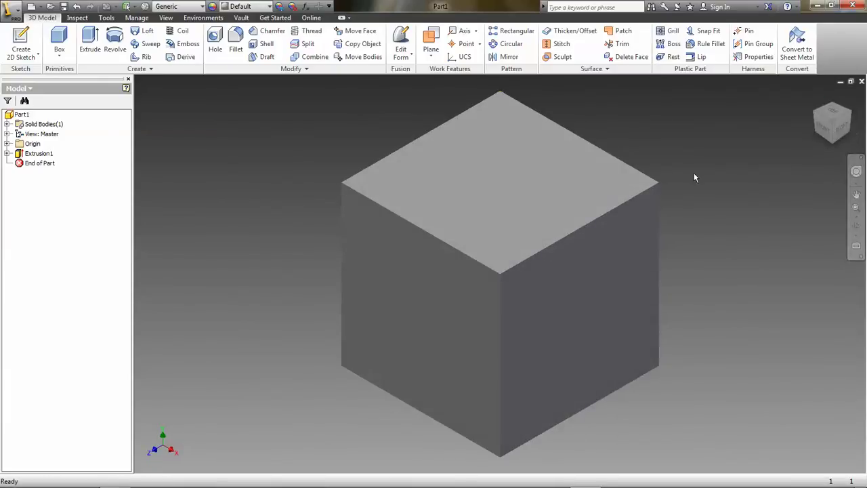
{"action": "left_click", "coordinate": [835, 108]}
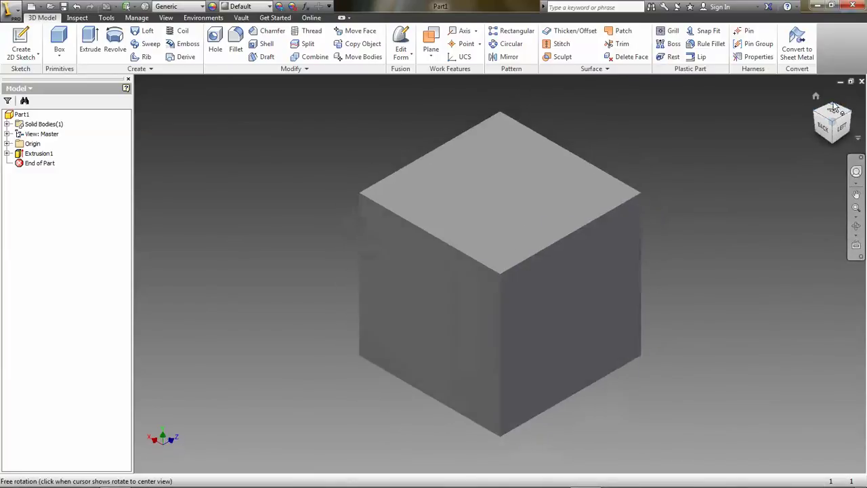
{"action": "left_click", "coordinate": [837, 146]}
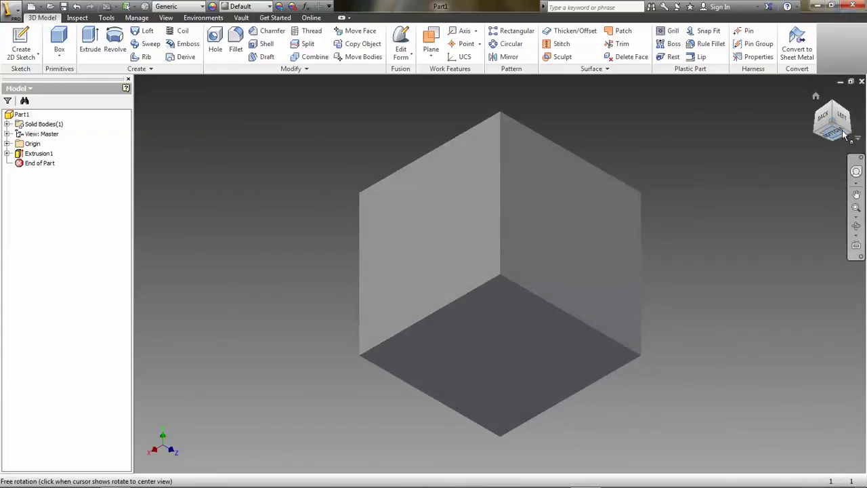
{"action": "left_click", "coordinate": [844, 132]}
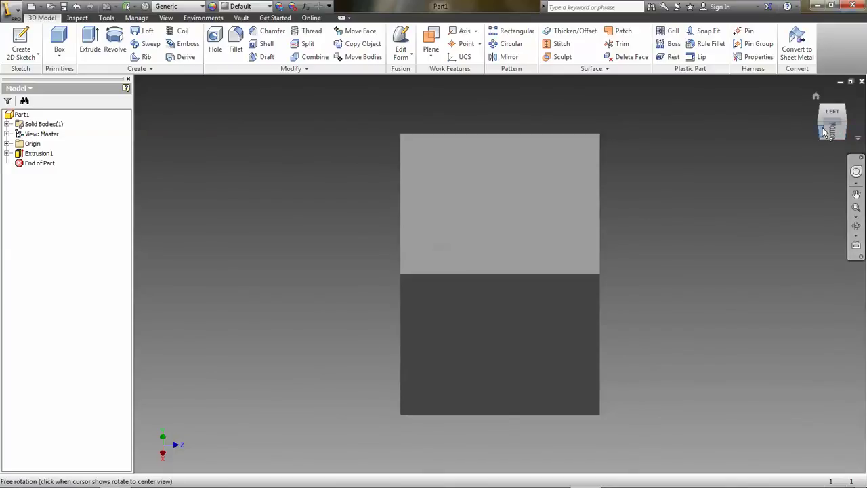
{"action": "left_click", "coordinate": [824, 133]}
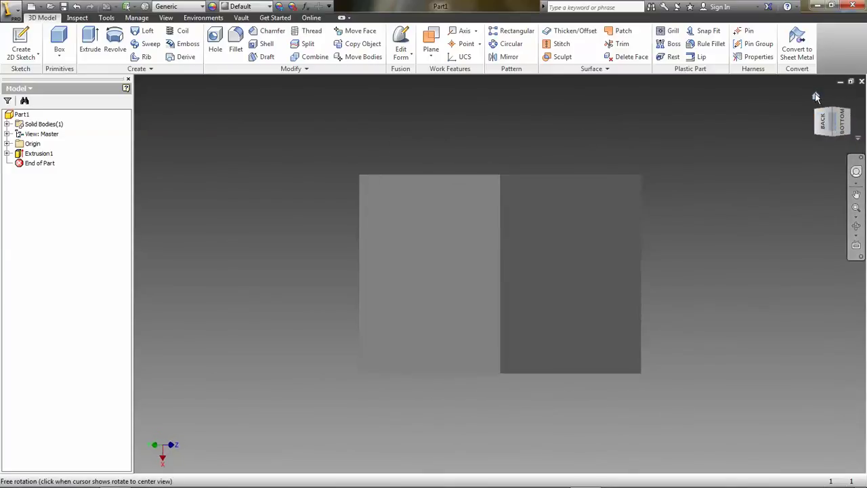
{"action": "left_click", "coordinate": [816, 97]}
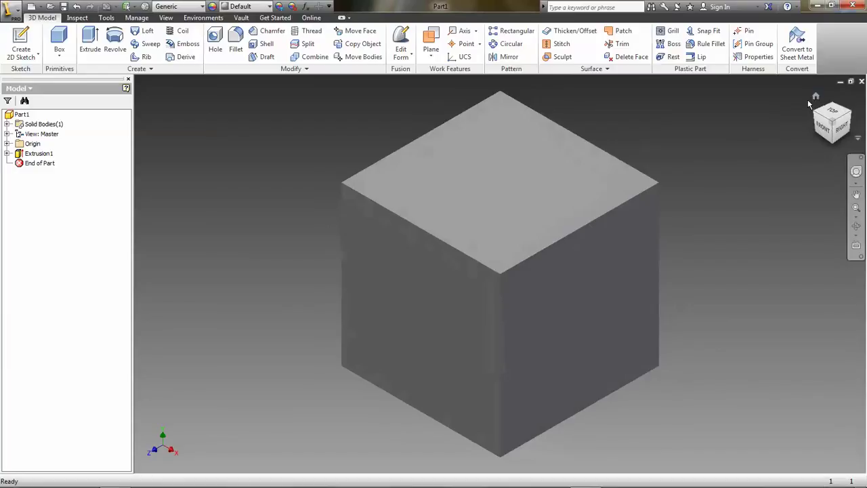